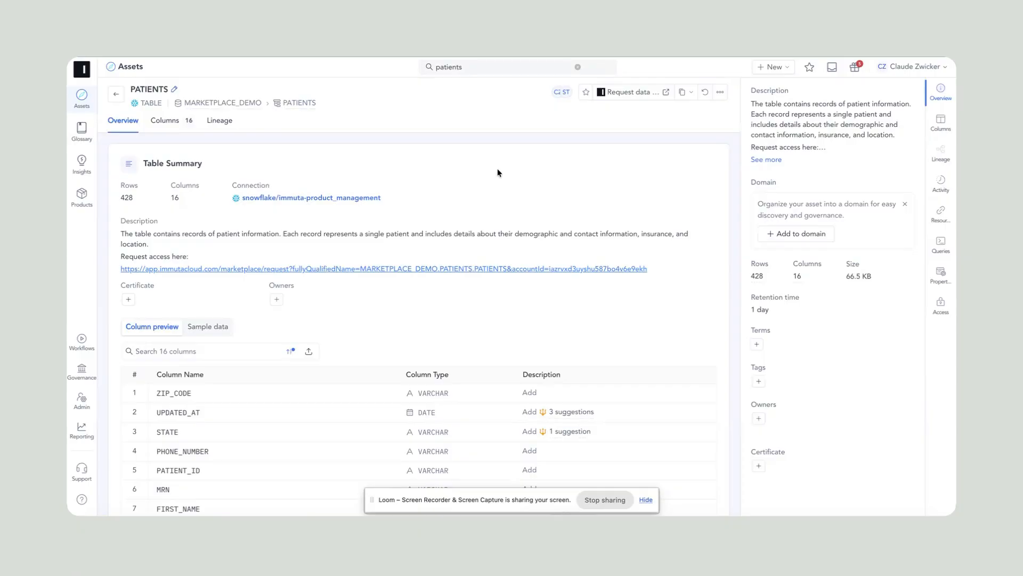
Look over the PATIENTS table's overview, switch to the Snowflake worksheet and run the select query on marketplace_demo.patients.patients.
{"action": "scroll", "coordinate": [444, 251], "scroll_direction": "down", "scroll_amount": 2}
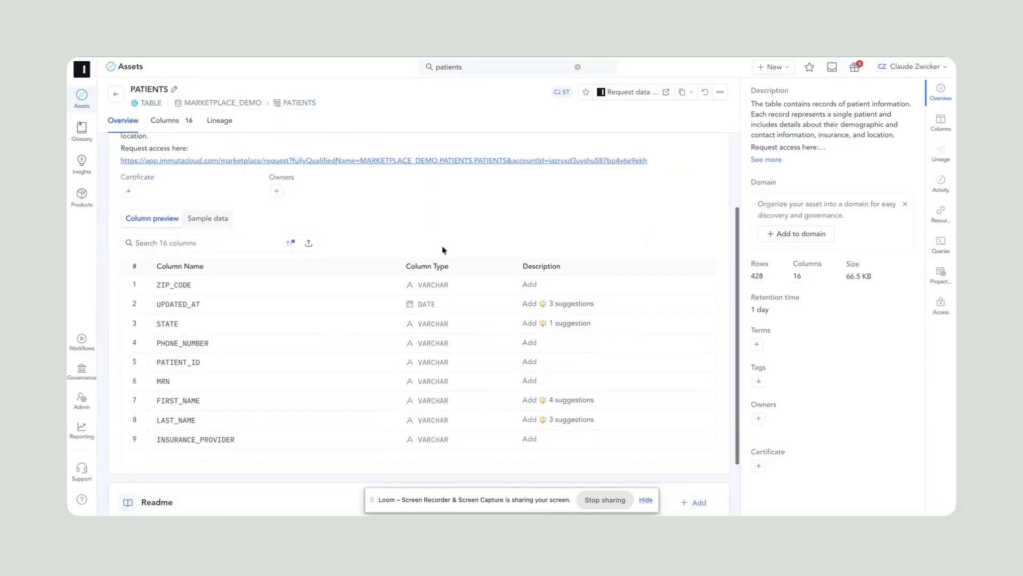
{"action": "scroll", "coordinate": [441, 249], "scroll_direction": "up", "scroll_amount": 2}
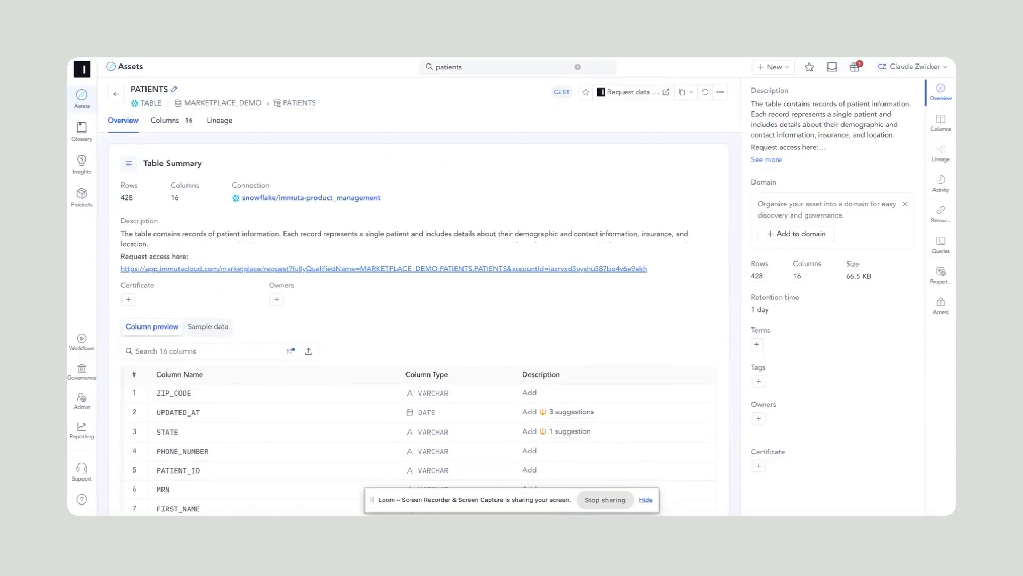
{"action": "left_click", "coordinate": [363, 58]}
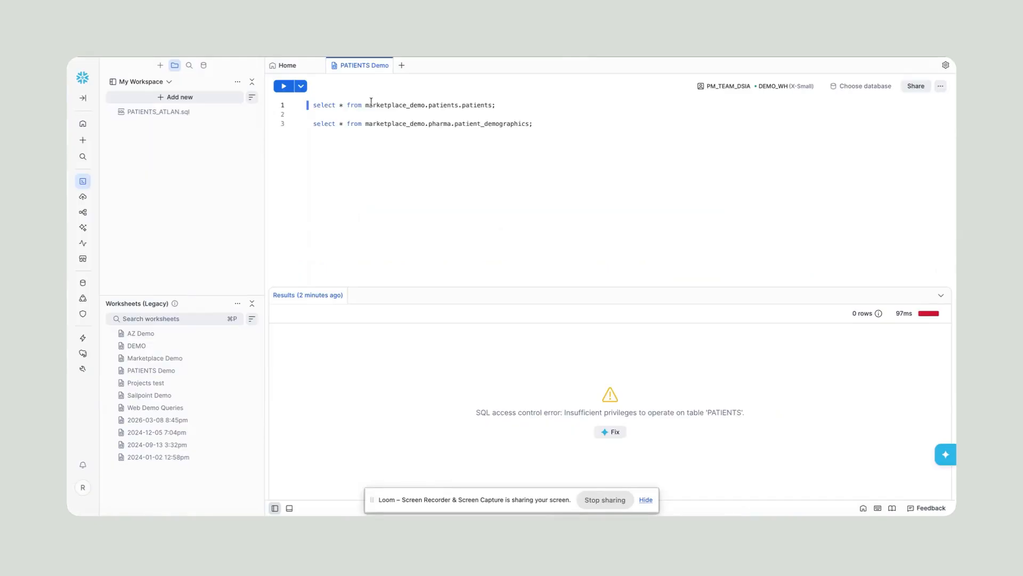
{"action": "left_click", "coordinate": [287, 86]}
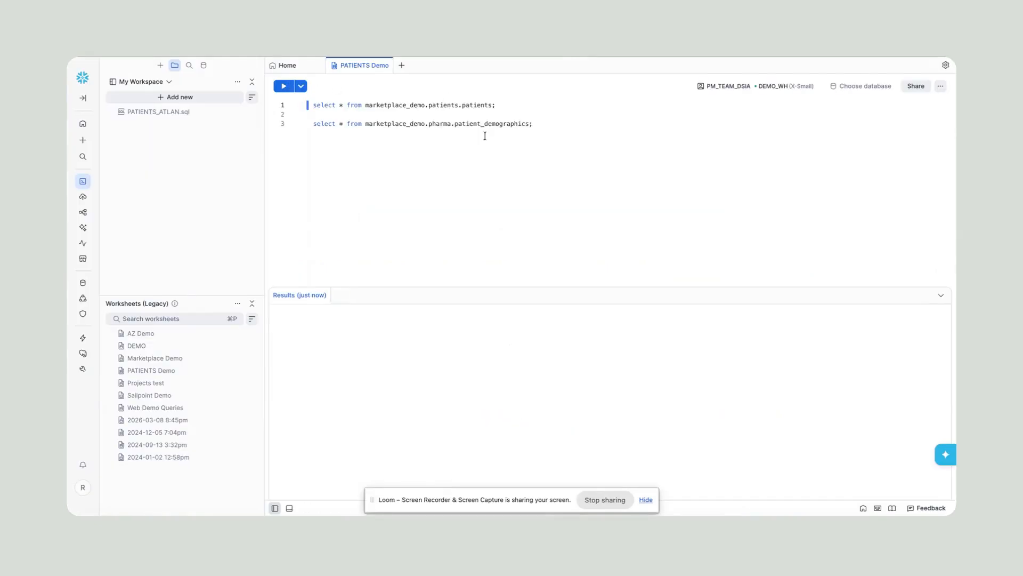
Switch back to the data catalog, open the Immuta data access request for the PATIENTS table, and review its data use agreement and data sources.
{"action": "left_click", "coordinate": [320, 57]}
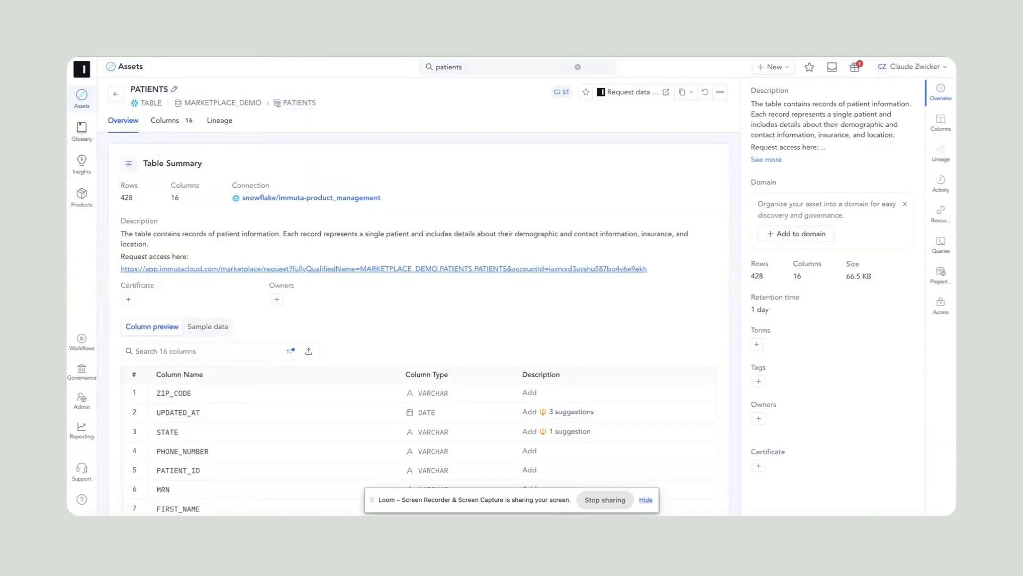
{"action": "left_click", "coordinate": [642, 92]}
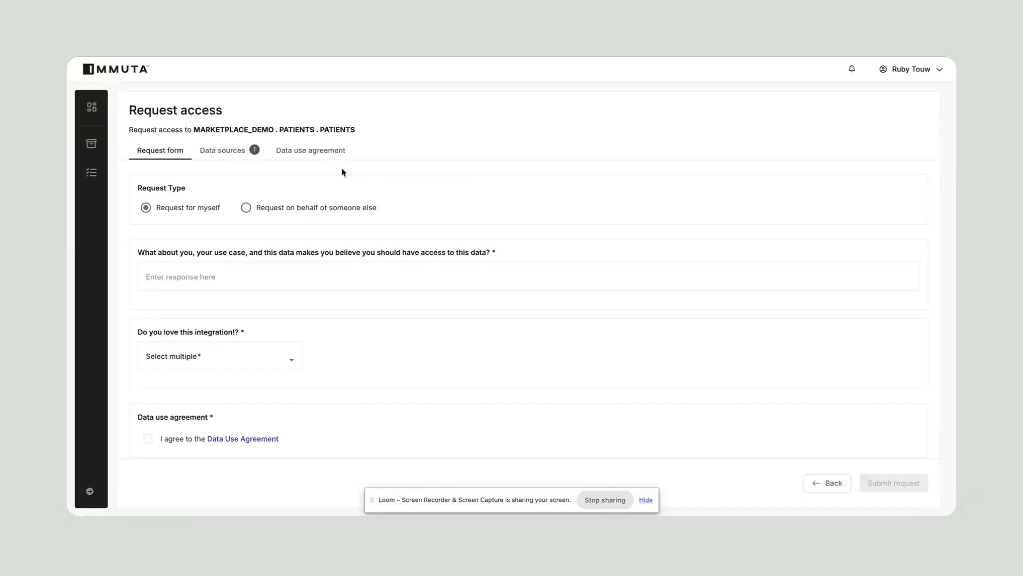
{"action": "left_click", "coordinate": [313, 153]}
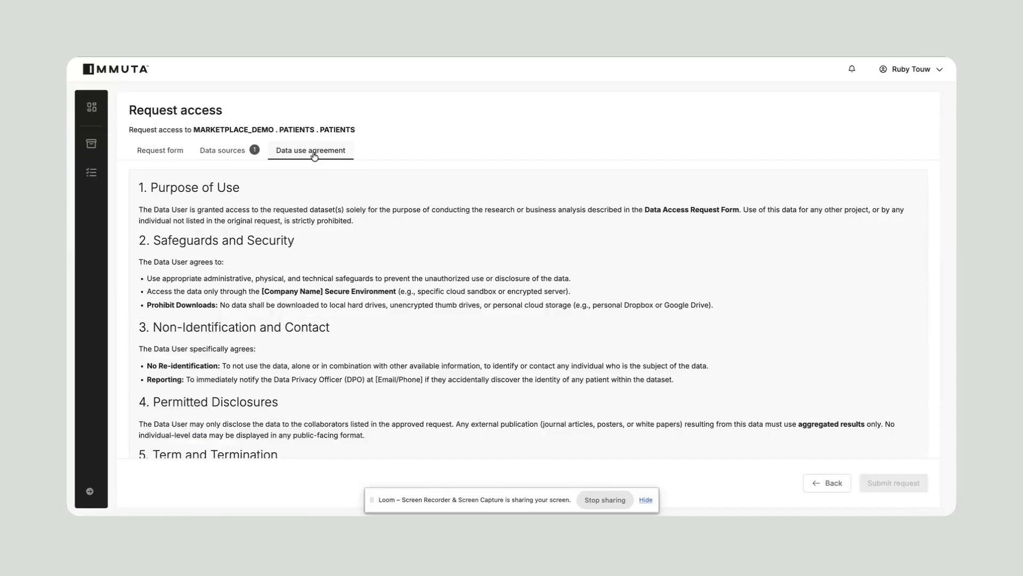
{"action": "left_click", "coordinate": [224, 154]}
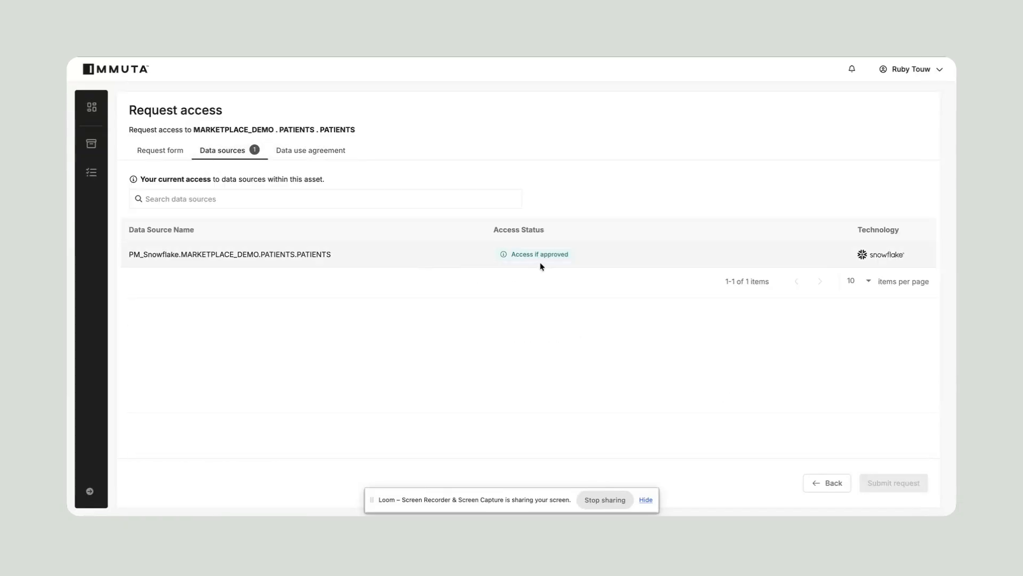
Complete the access request form with "research" as the justification and "Yes, a LOT!" for the integration question, accept the data use agreement, and submit it.
{"action": "left_click", "coordinate": [165, 150]}
{"action": "left_click", "coordinate": [201, 271]}
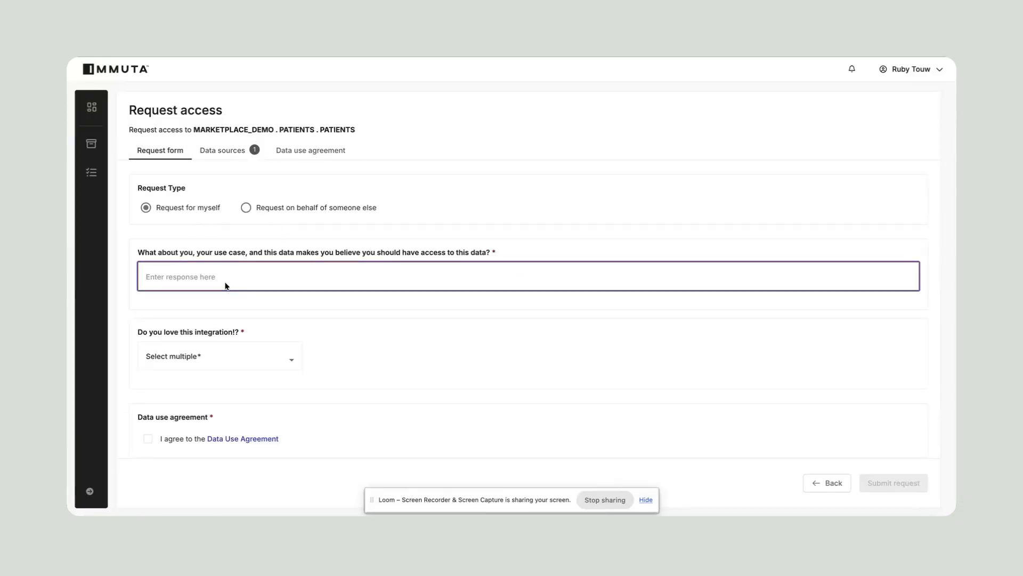
{"action": "type", "text": "research"}
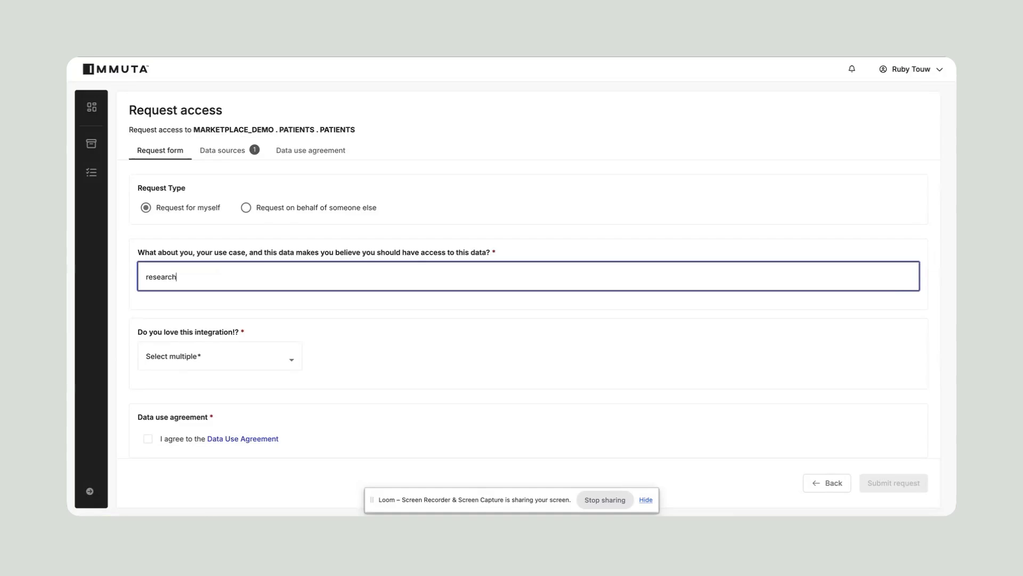
{"action": "left_click", "coordinate": [231, 352]}
{"action": "left_click", "coordinate": [192, 411]}
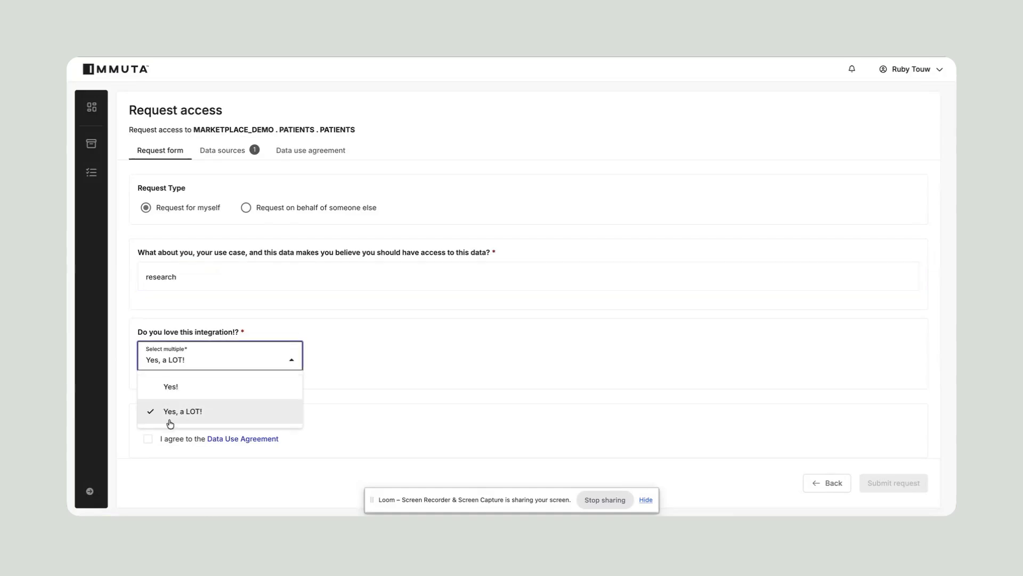
{"action": "left_click", "coordinate": [152, 440]}
{"action": "left_click", "coordinate": [148, 438]}
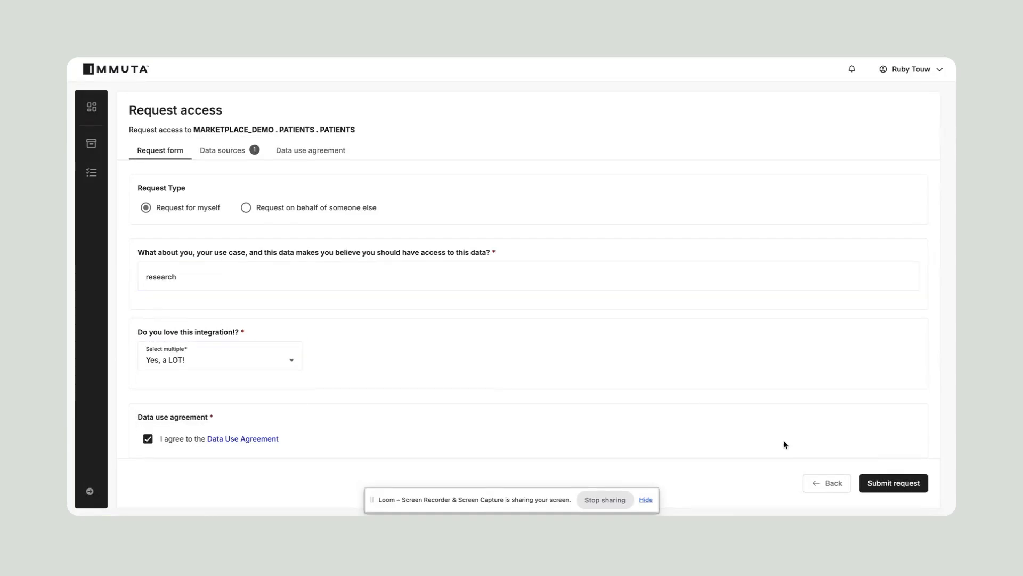
{"action": "left_click", "coordinate": [885, 483]}
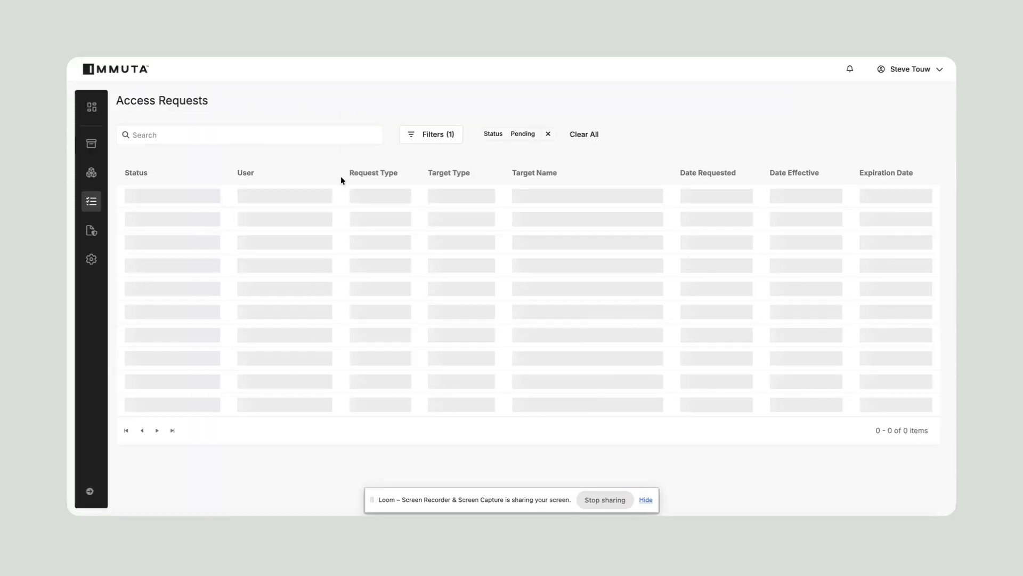
As the reviewer, open the newest pending request for the PATIENTS table and examine its data sources, data use agreement and form answers.
{"action": "left_click", "coordinate": [309, 204]}
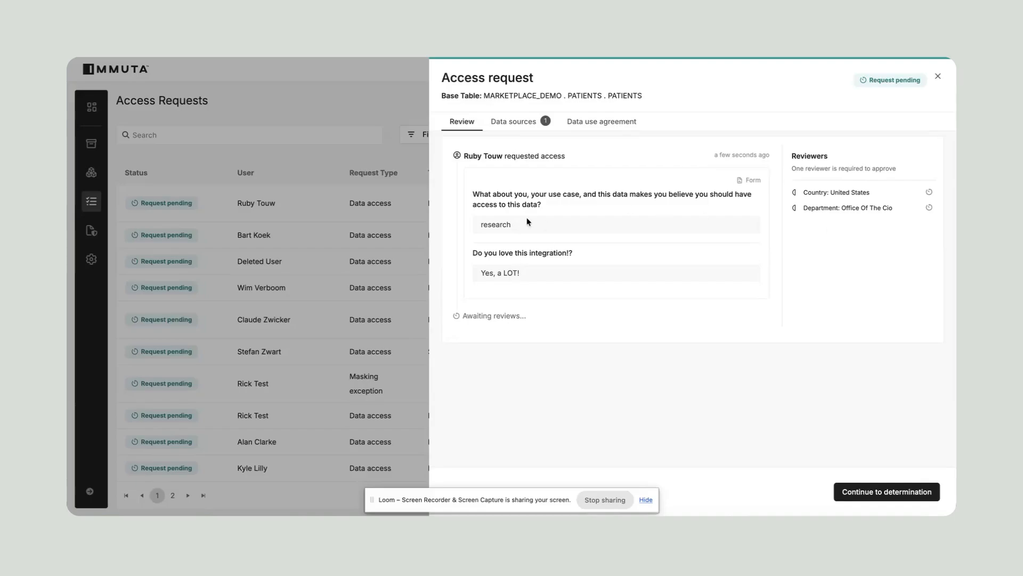
{"action": "left_click", "coordinate": [511, 124]}
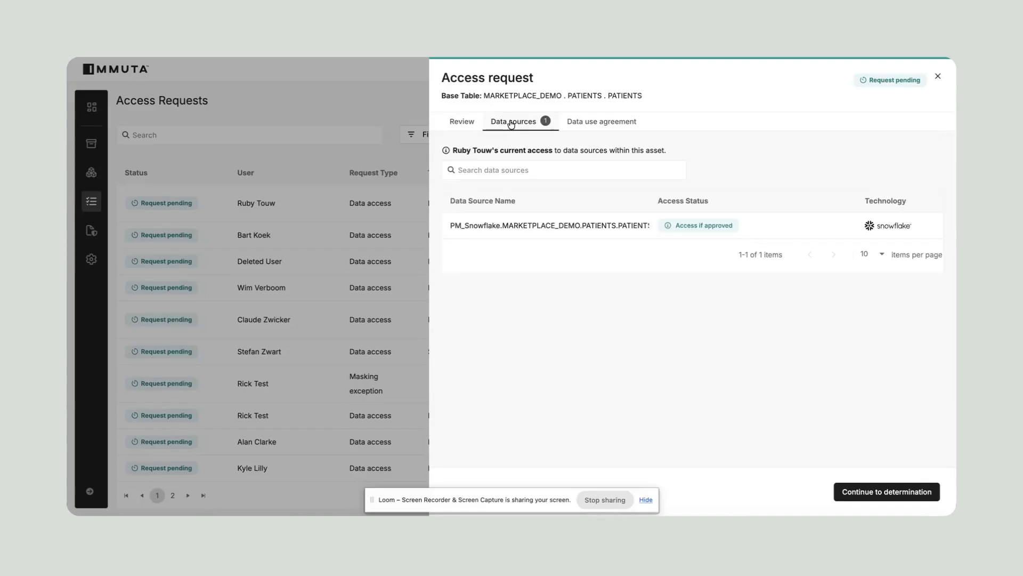
{"action": "left_click", "coordinate": [585, 123]}
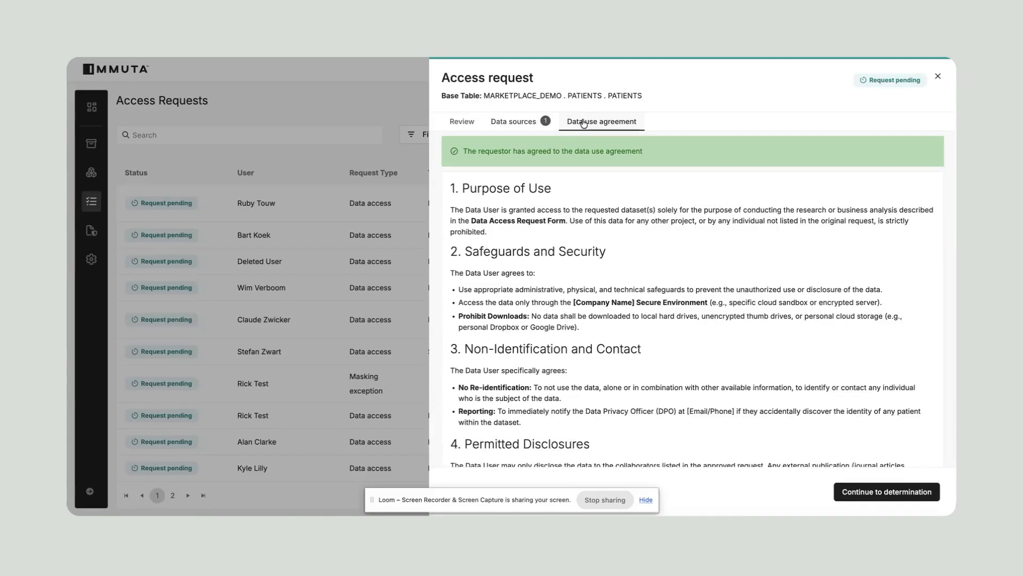
{"action": "left_click", "coordinate": [469, 122]}
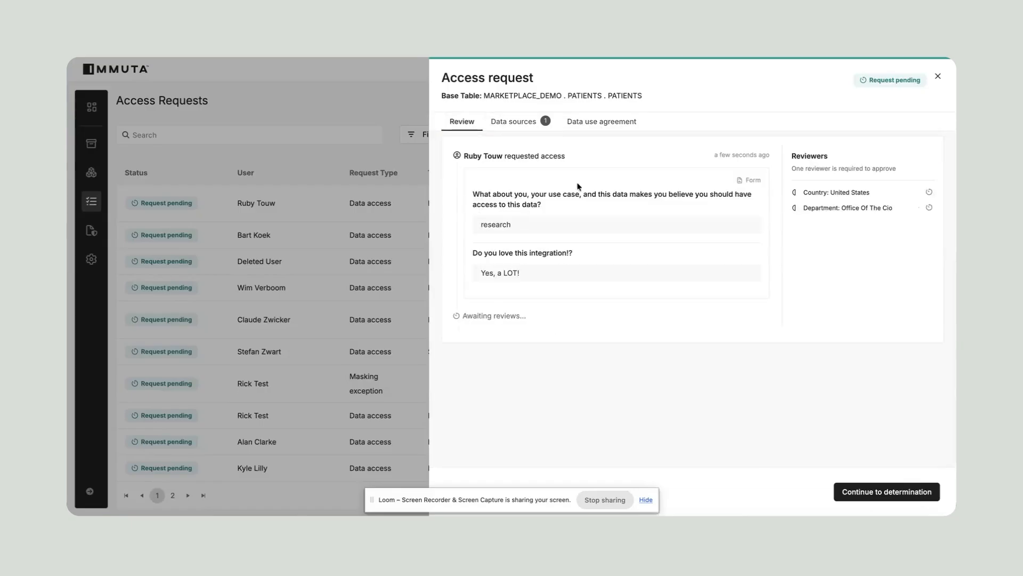
Continue to the determination, review the AI risk recommendation, and submit the Approve determination for the PATIENTS access request.
{"action": "left_click", "coordinate": [881, 490]}
{"action": "scroll", "coordinate": [665, 272], "scroll_direction": "down", "scroll_amount": 1}
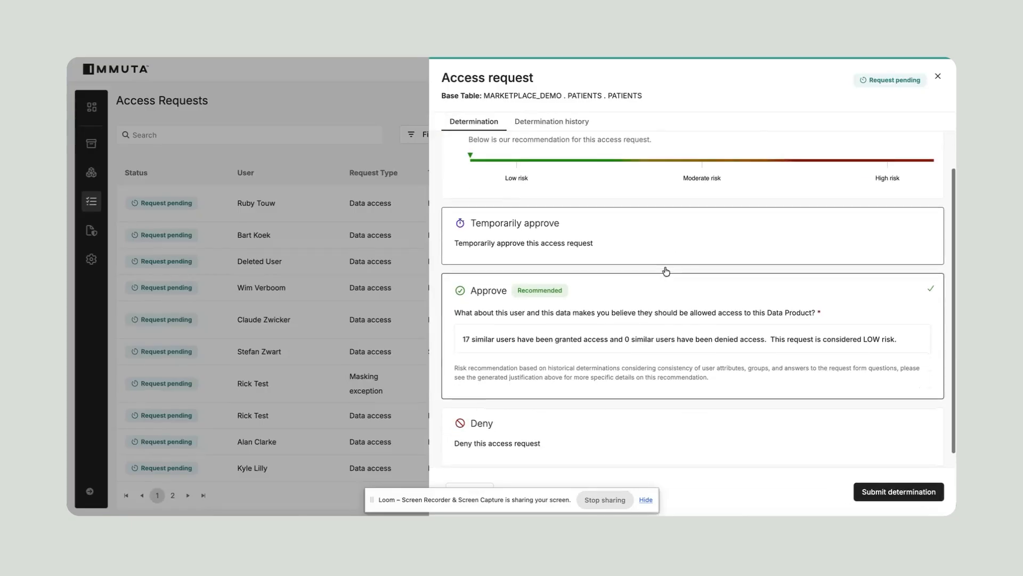
{"action": "scroll", "coordinate": [665, 272], "scroll_direction": "up", "scroll_amount": 1}
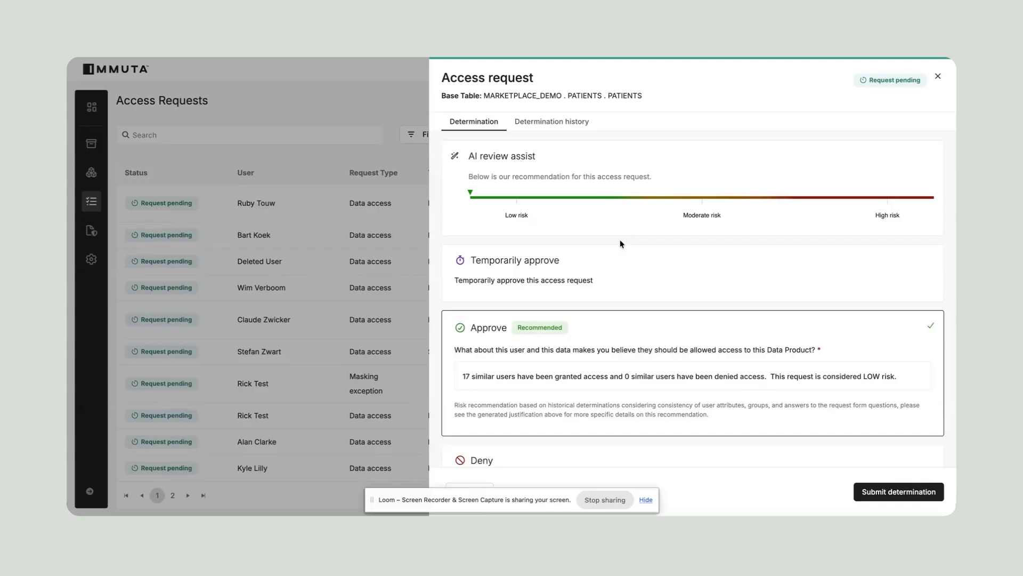
{"action": "scroll", "coordinate": [619, 239], "scroll_direction": "down", "scroll_amount": 1}
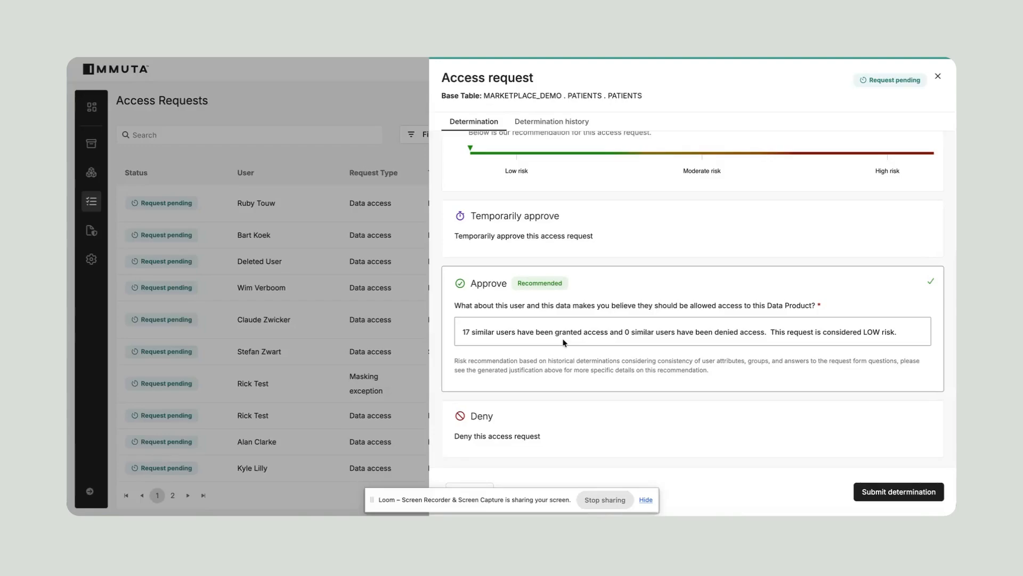
{"action": "left_click", "coordinate": [886, 493]}
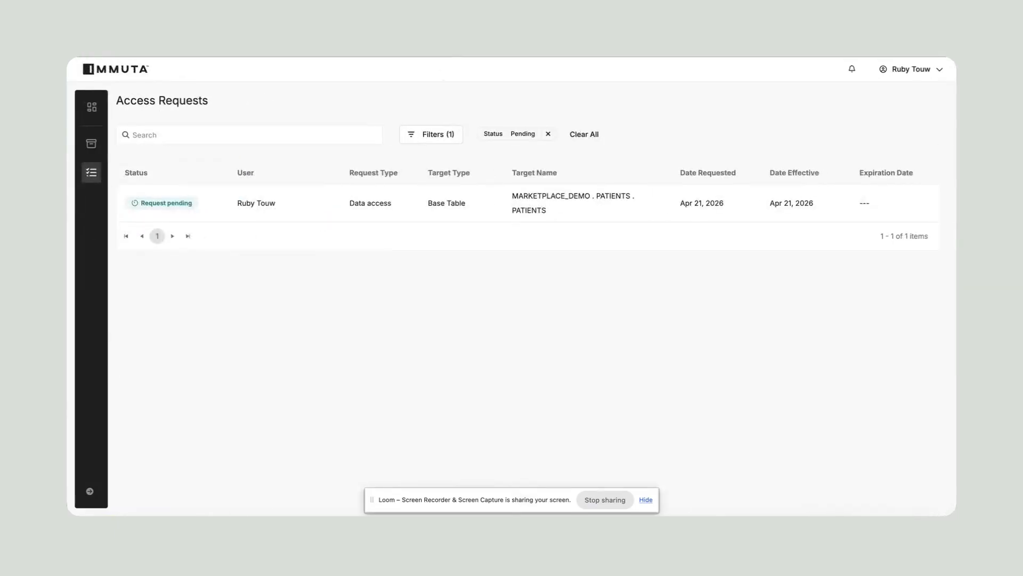
Switch to the Snowflake worksheet, rerun the select query on marketplace_demo.patients.patients, and examine the result columns for masking.
{"action": "left_click", "coordinate": [435, 58]}
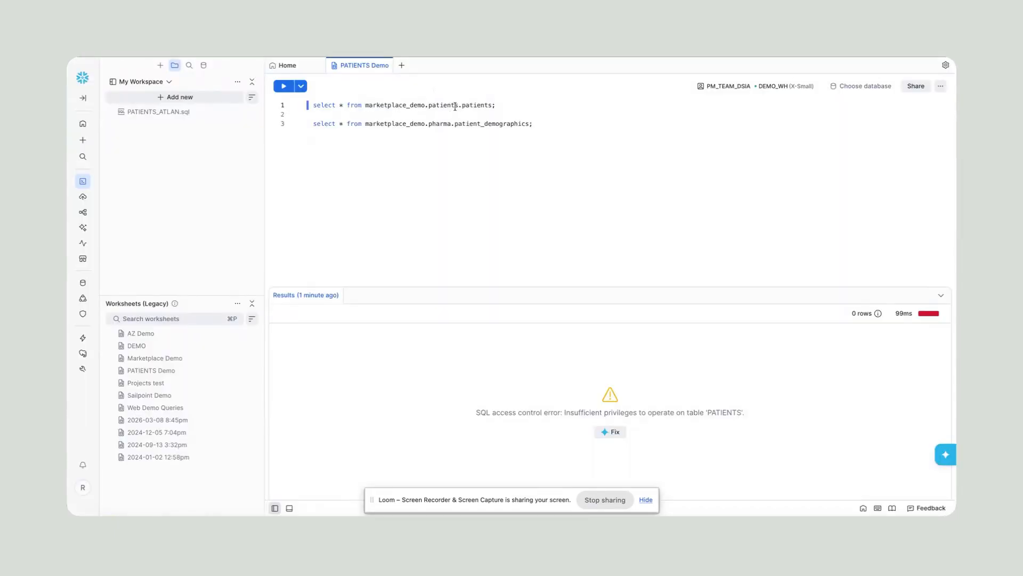
{"action": "left_click", "coordinate": [285, 87]}
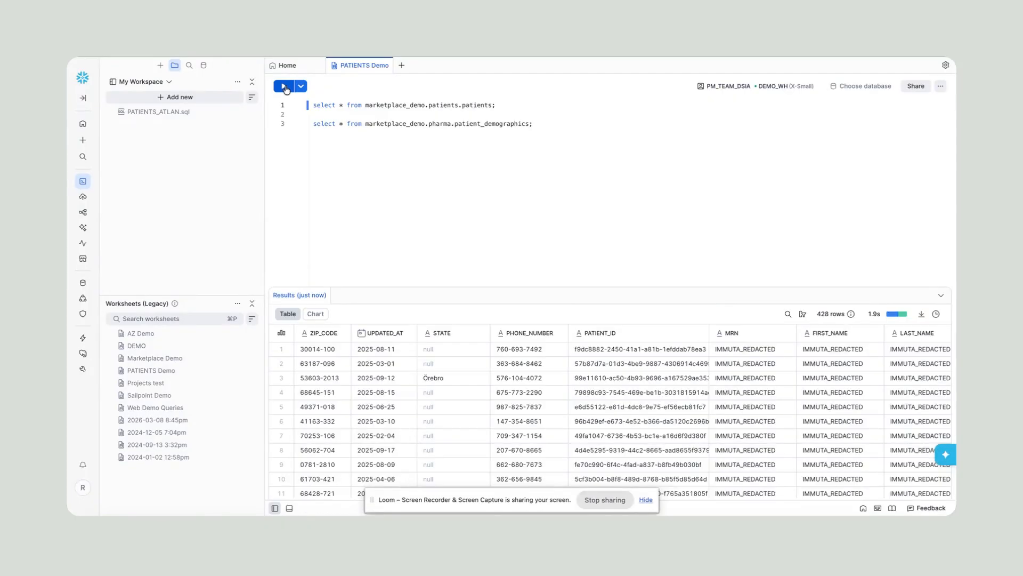
{"action": "scroll", "coordinate": [527, 400], "scroll_direction": "right", "scroll_amount": 5}
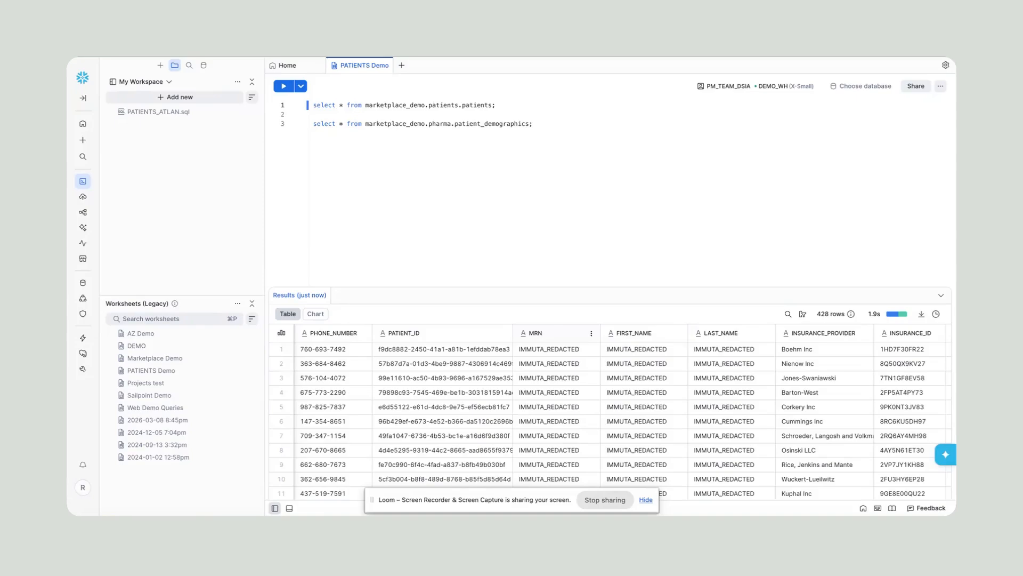
Switch back to the data catalog, open the PATIENTS table's MRN column details, and start a masking exception request for it.
{"action": "left_click", "coordinate": [277, 57]}
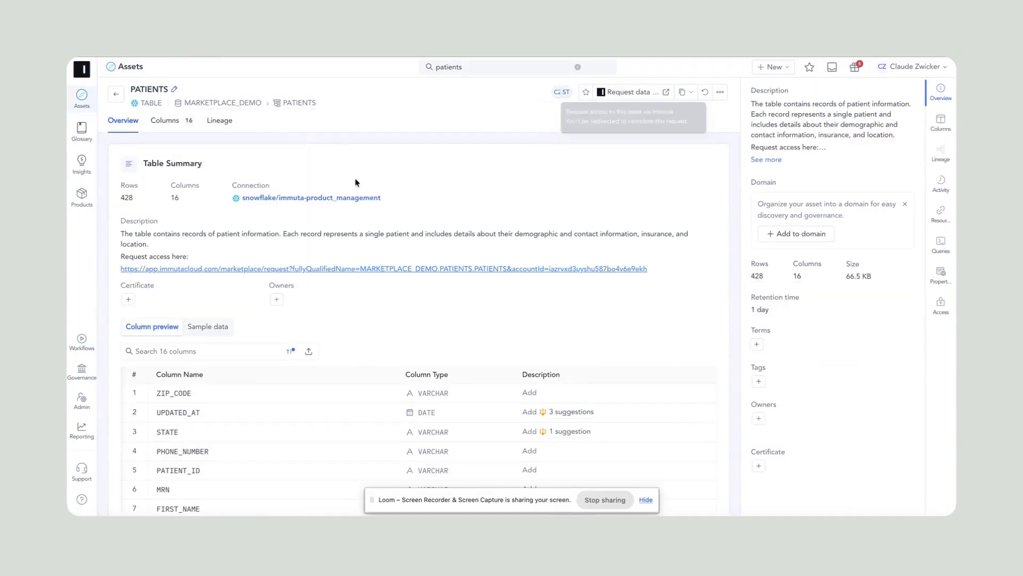
{"action": "left_click", "coordinate": [294, 104]}
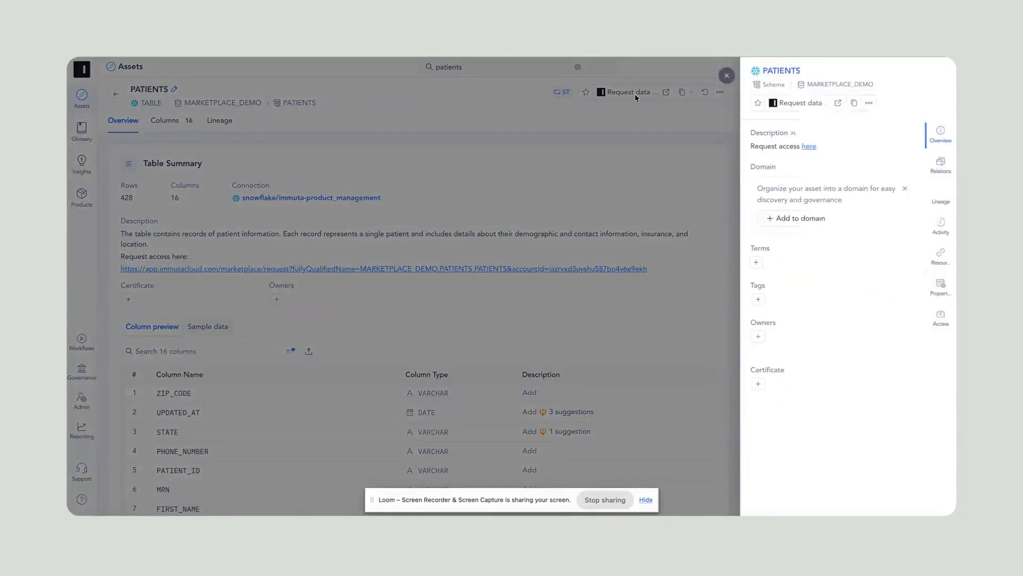
{"action": "left_click", "coordinate": [739, 75]}
{"action": "left_click", "coordinate": [165, 127]}
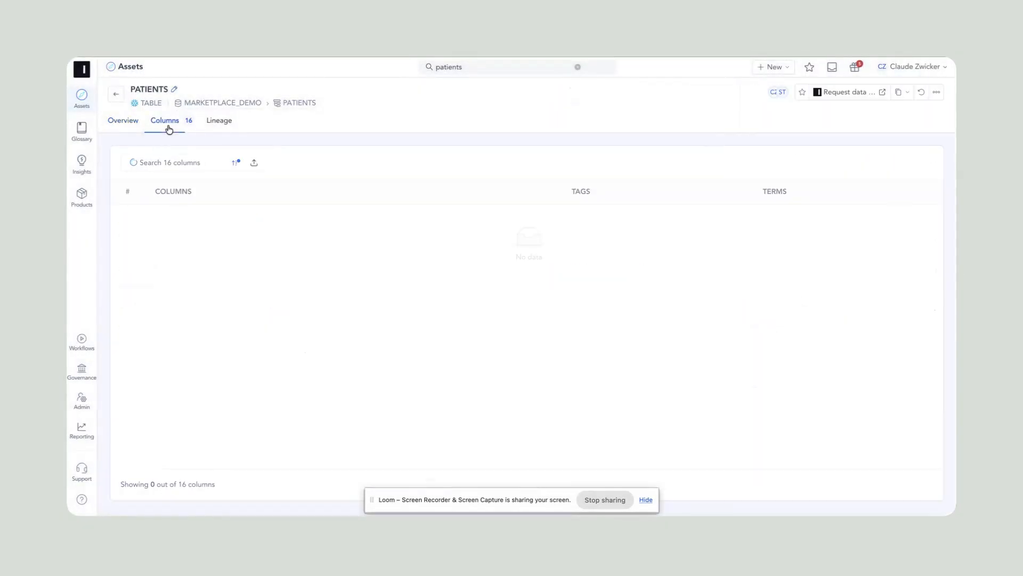
{"action": "scroll", "coordinate": [306, 274], "scroll_direction": "down", "scroll_amount": 4}
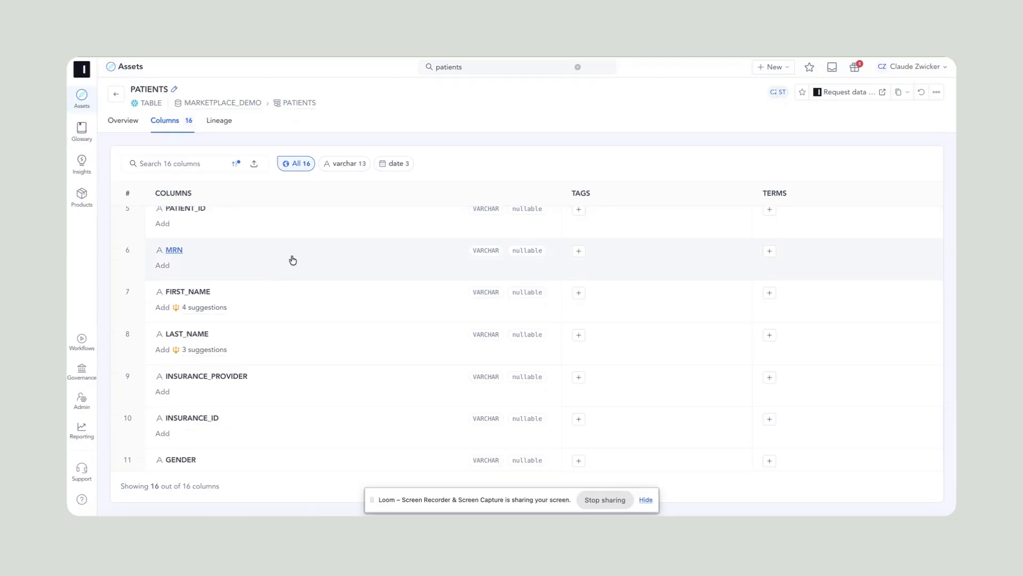
{"action": "left_click", "coordinate": [288, 257]}
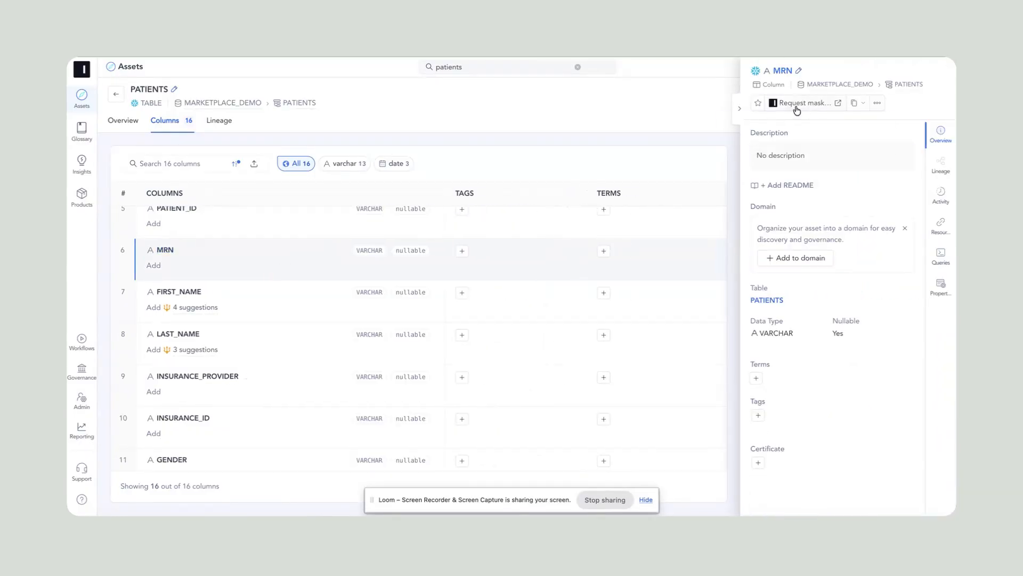
{"action": "left_click", "coordinate": [799, 107]}
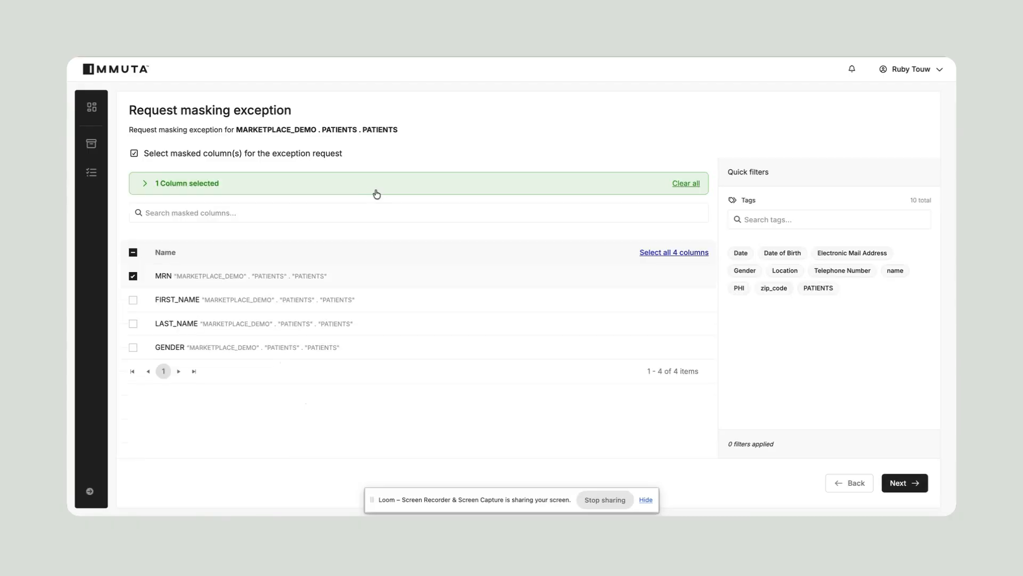
Submit the MRN masking exception request with intent "Break-Glass: Fraud Investigation" and the data use agreement accepted, and remove the Pending status filter from the requests.
{"action": "left_click", "coordinate": [901, 482]}
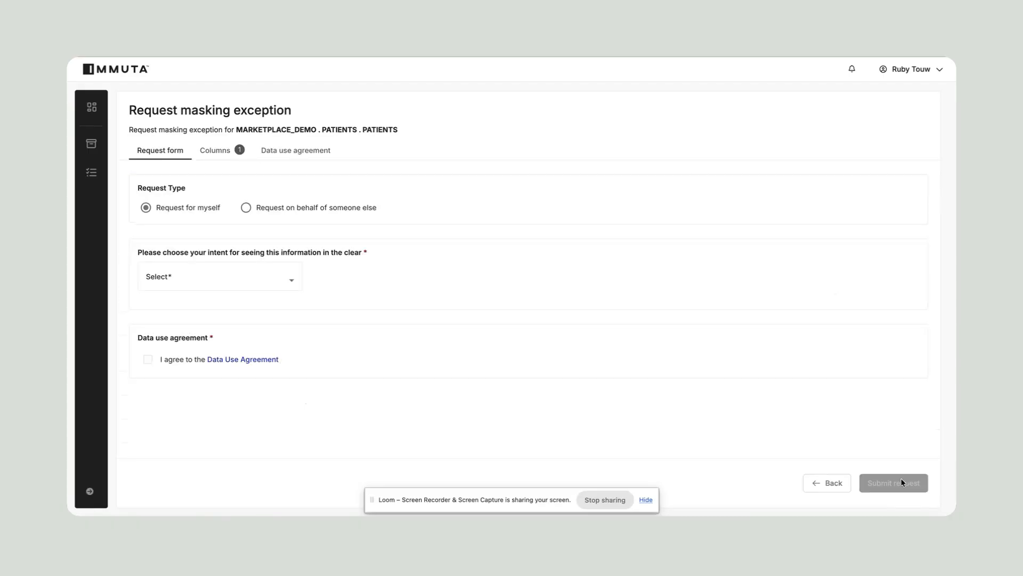
{"action": "left_click", "coordinate": [216, 278]}
{"action": "left_click", "coordinate": [212, 381]}
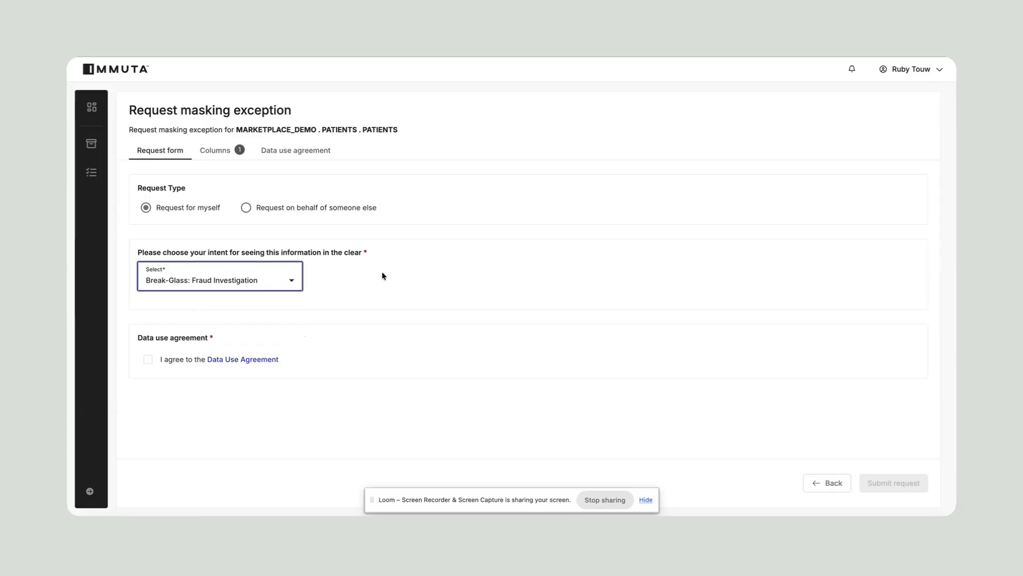
{"action": "left_click", "coordinate": [148, 360]}
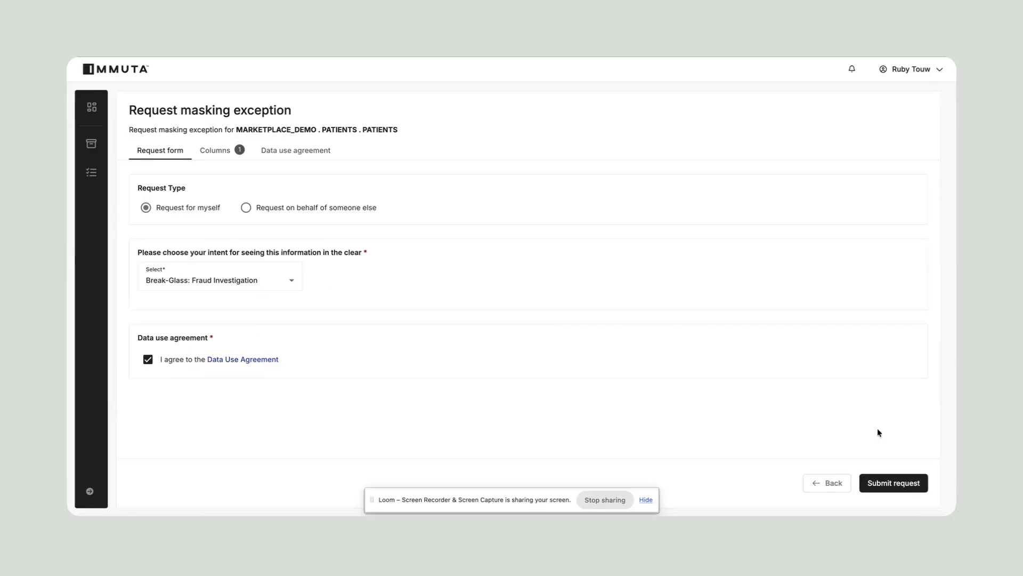
{"action": "left_click", "coordinate": [893, 483]}
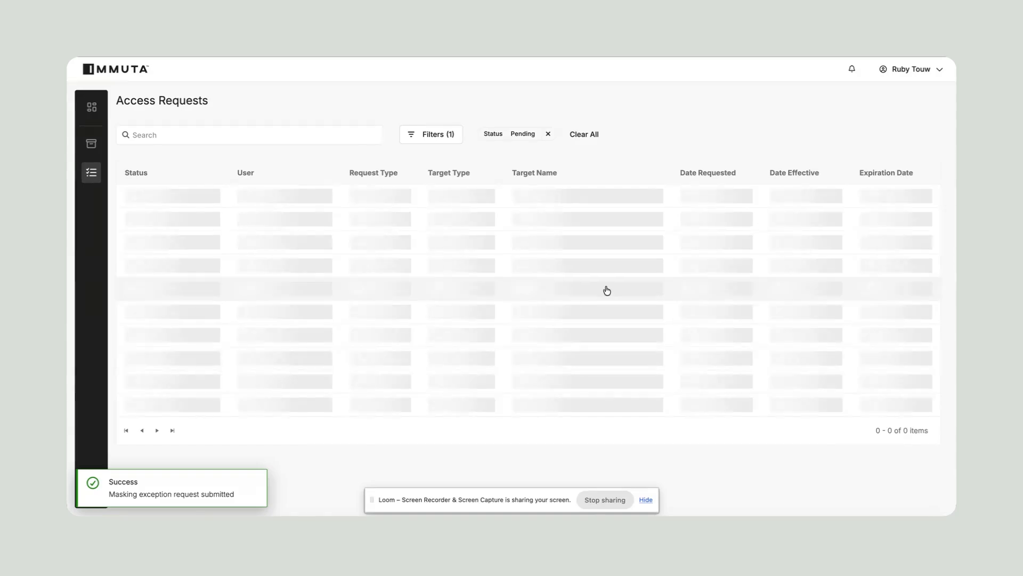
{"action": "left_click", "coordinate": [548, 134]}
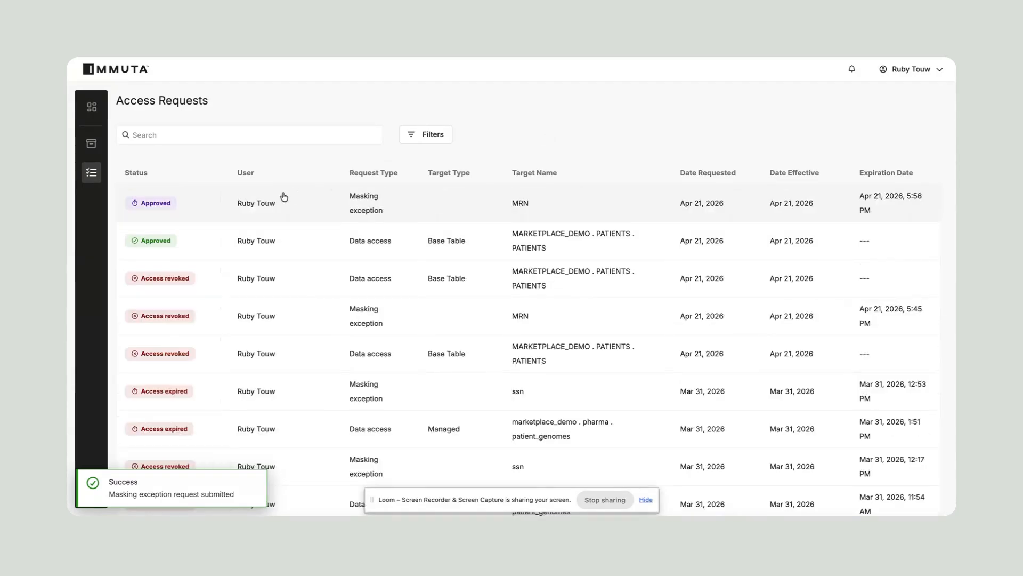
Open the newest approved MRN masking exception request, examine its automatic approval reason, and close the request details.
{"action": "left_click", "coordinate": [276, 196]}
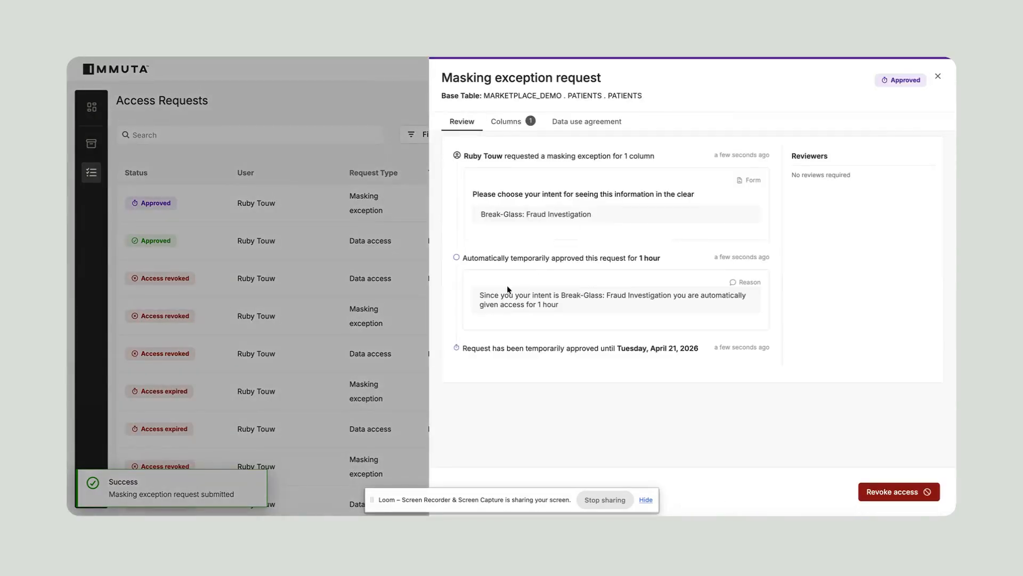
{"action": "left_click_drag", "start_coordinate": [531, 295], "coordinate": [611, 308]}
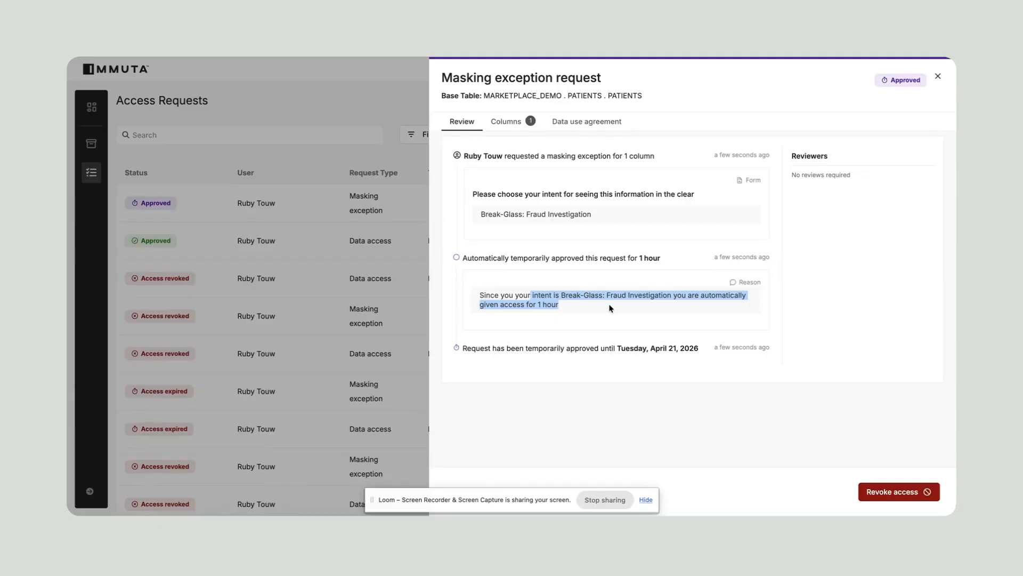
{"action": "left_click", "coordinate": [350, 94]}
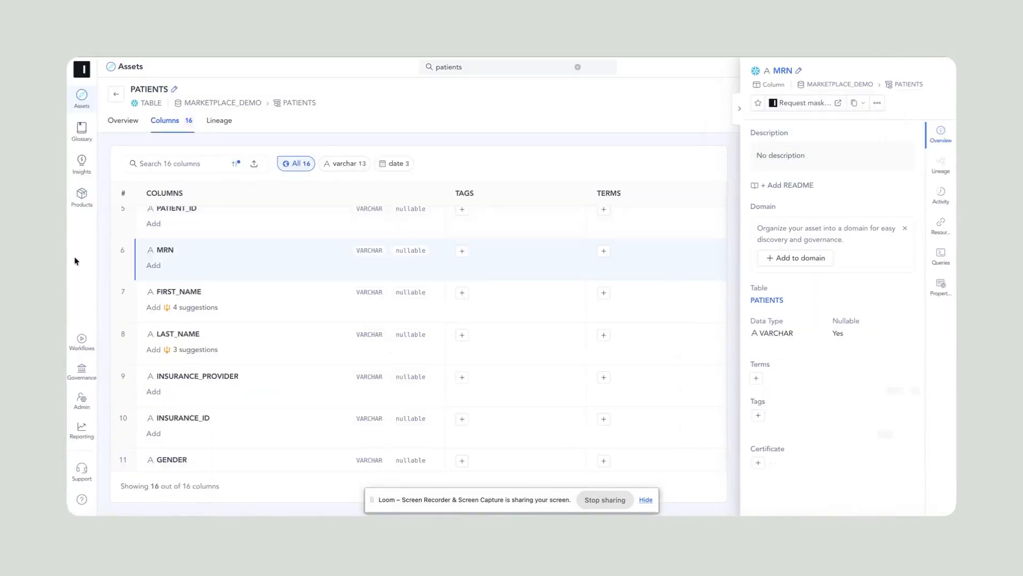
In the data catalog's Workflow center, start a new workflow and search the marketplace packages for "imm".
{"action": "left_click", "coordinate": [82, 341]}
{"action": "left_click", "coordinate": [771, 67]}
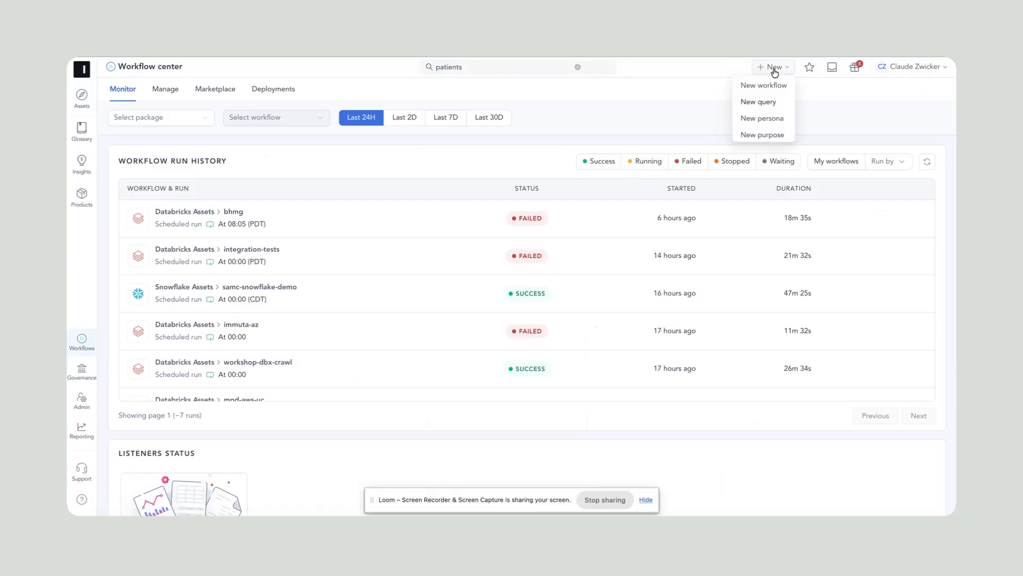
{"action": "left_click", "coordinate": [767, 85]}
{"action": "left_click", "coordinate": [565, 116]}
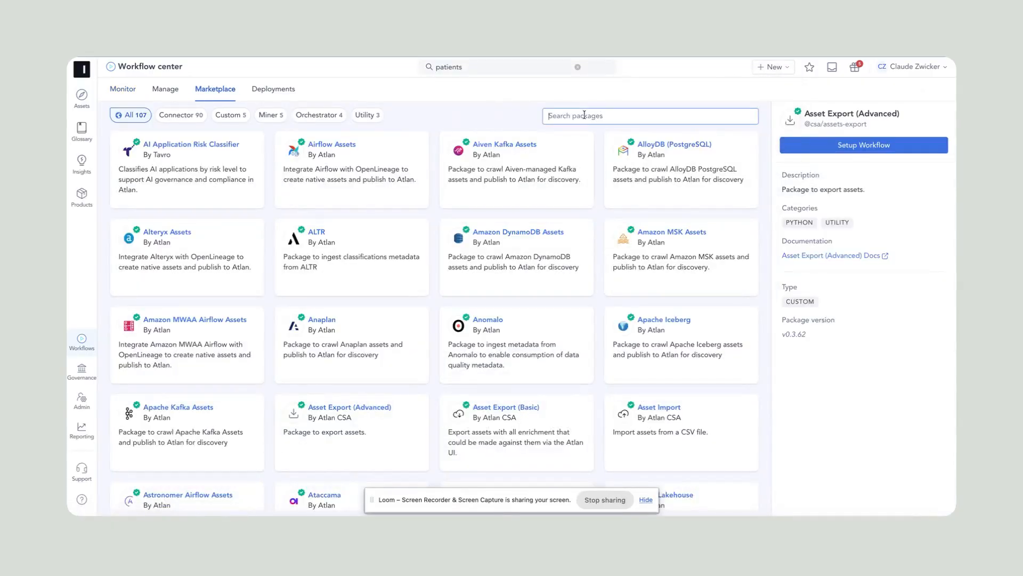
{"action": "type", "text": "imm"}
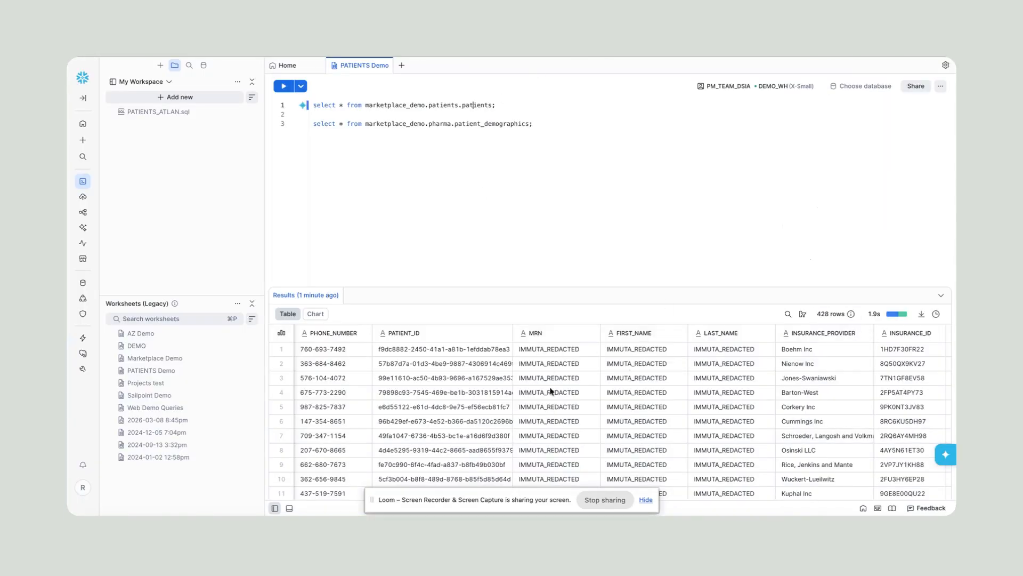
Switch to the Snowflake worksheet and rerun the select query on marketplace_demo.patients.patients to check the MRN column's masking.
{"action": "left_click", "coordinate": [283, 88]}
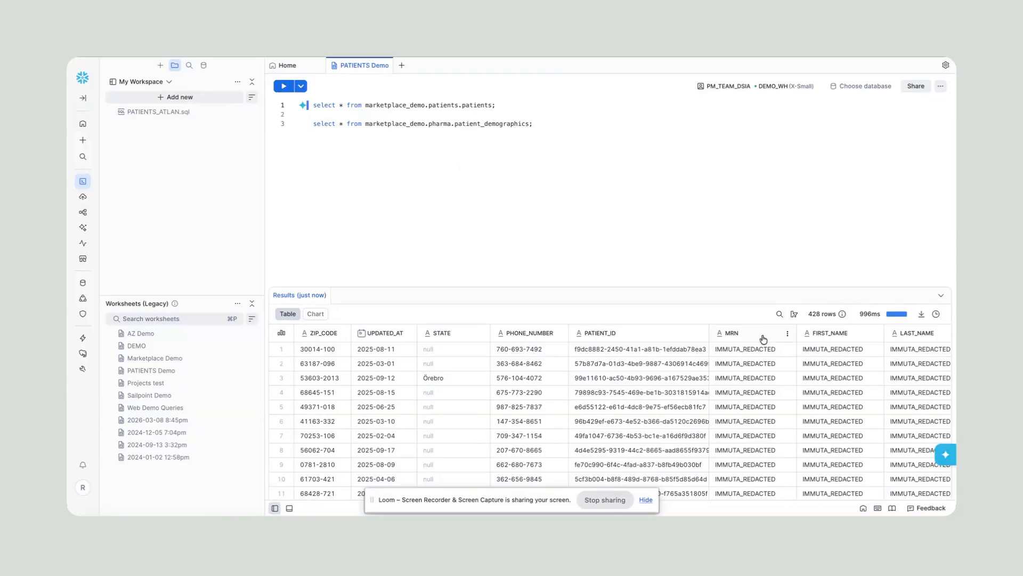
{"action": "left_click", "coordinate": [281, 89]}
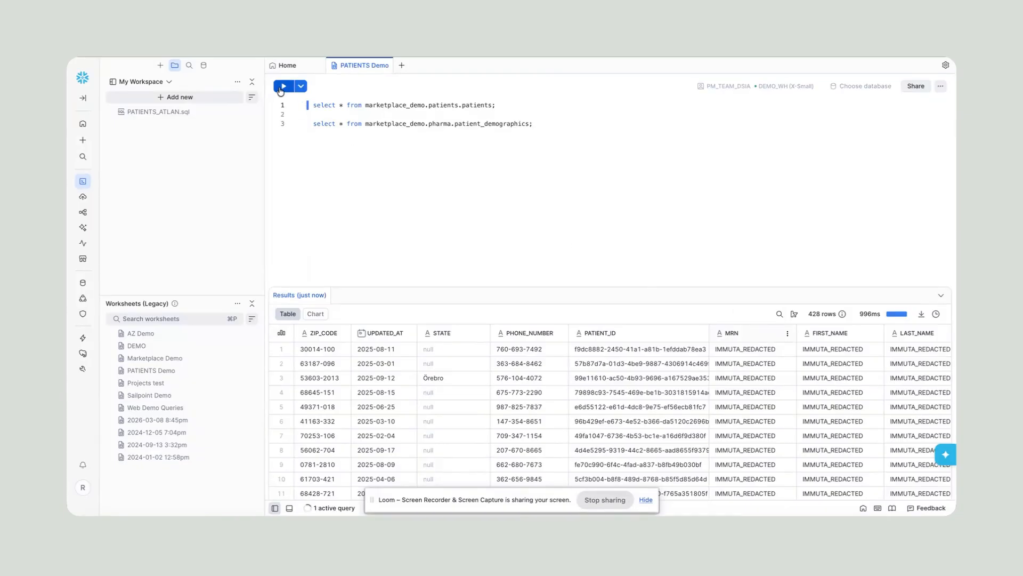